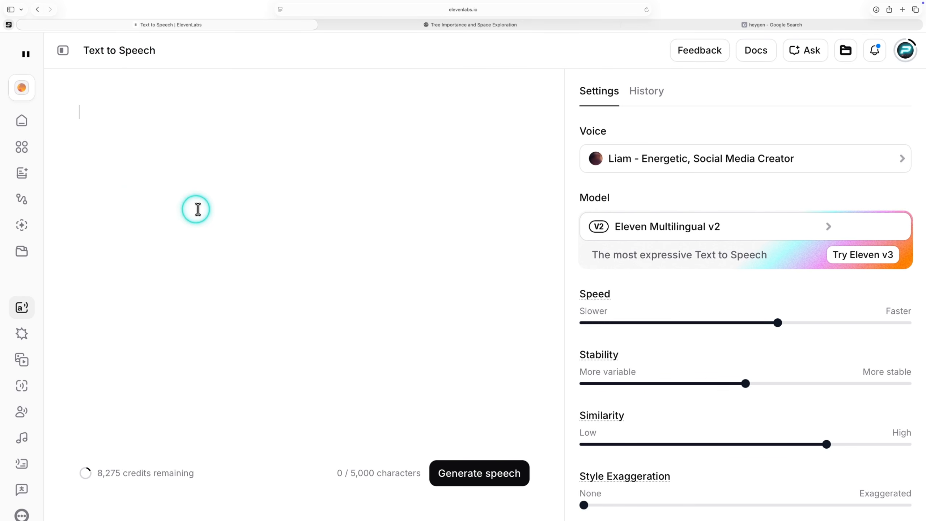
# Choose the voice "Liam - Energetic, Social Media Creator" from the saved voices for the speech.
pyautogui.click(696, 159)
pyautogui.scroll(-5, 657, 364)
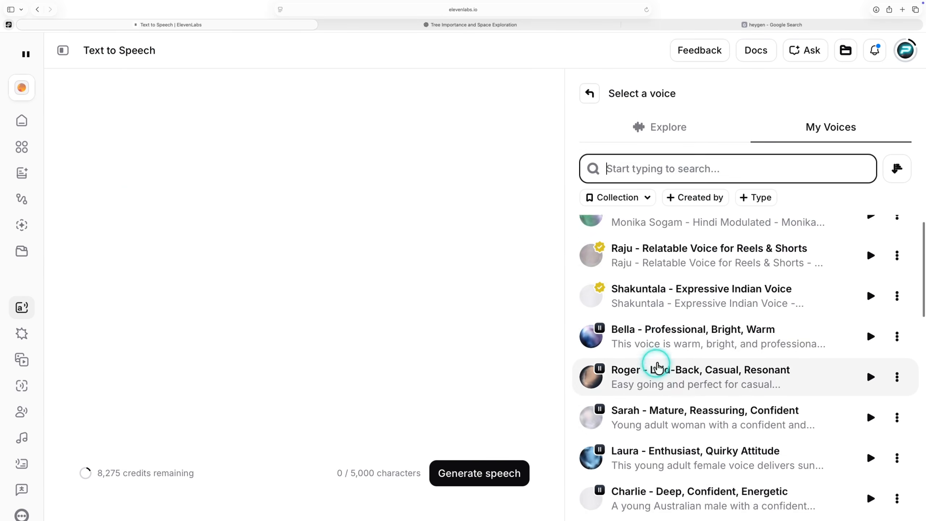
pyautogui.scroll(-7, 658, 362)
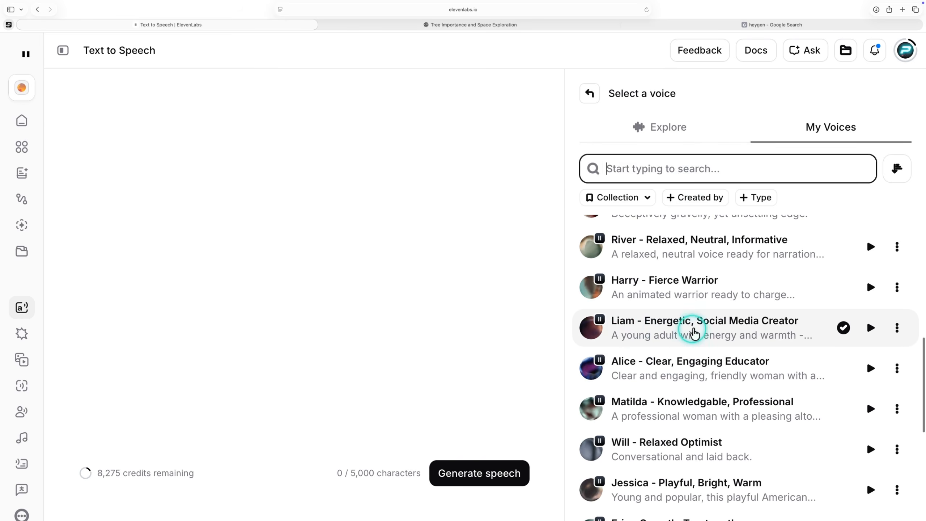
pyautogui.click(636, 331)
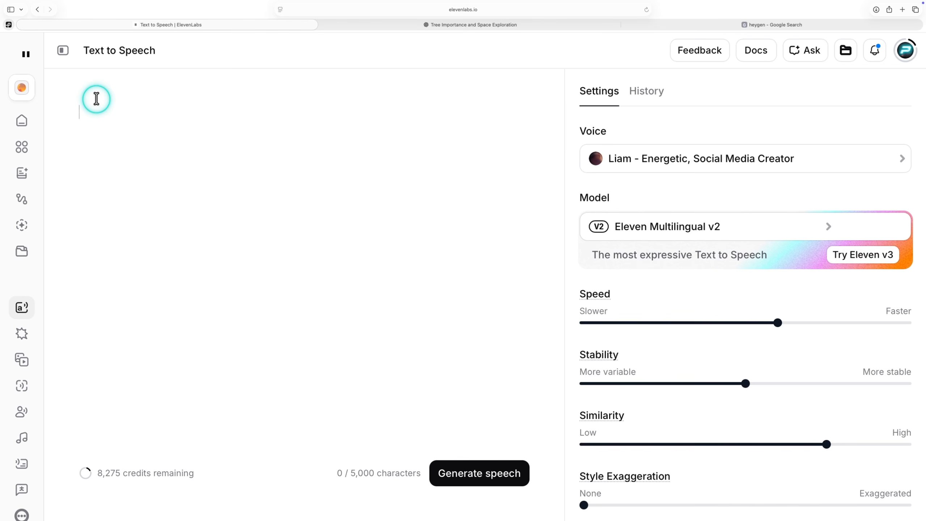
# Check the account's credit balance and the workspace's current plan.
pyautogui.click(903, 57)
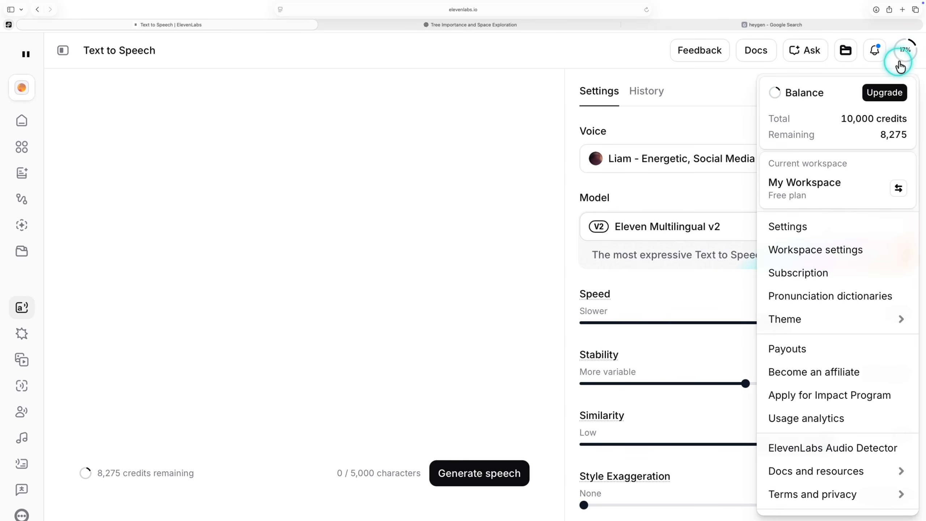
pyautogui.doubleClick(792, 191)
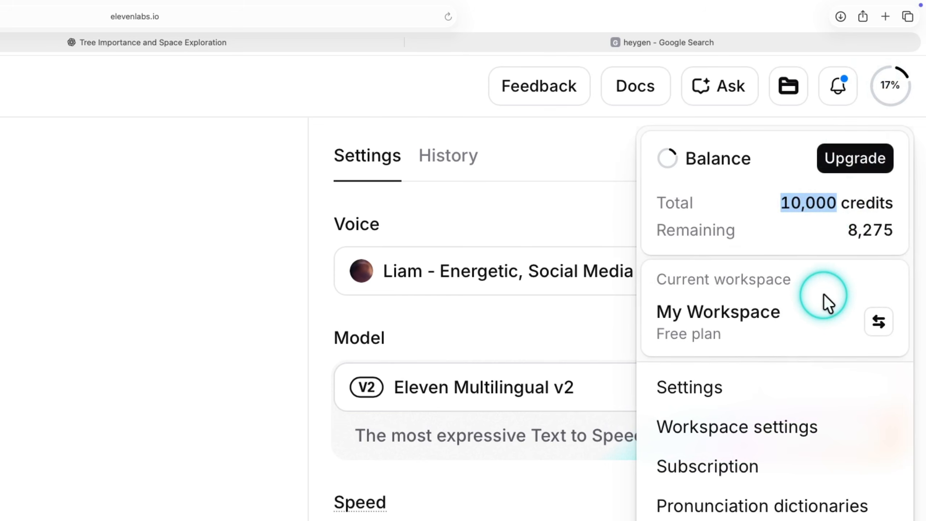
pyautogui.click(823, 294)
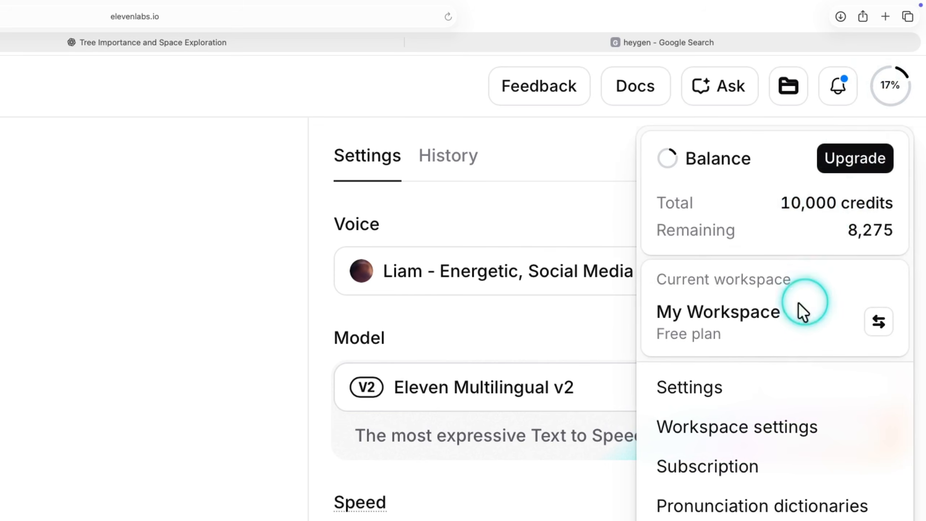
pyautogui.moveTo(657, 333); pyautogui.dragTo(722, 336)
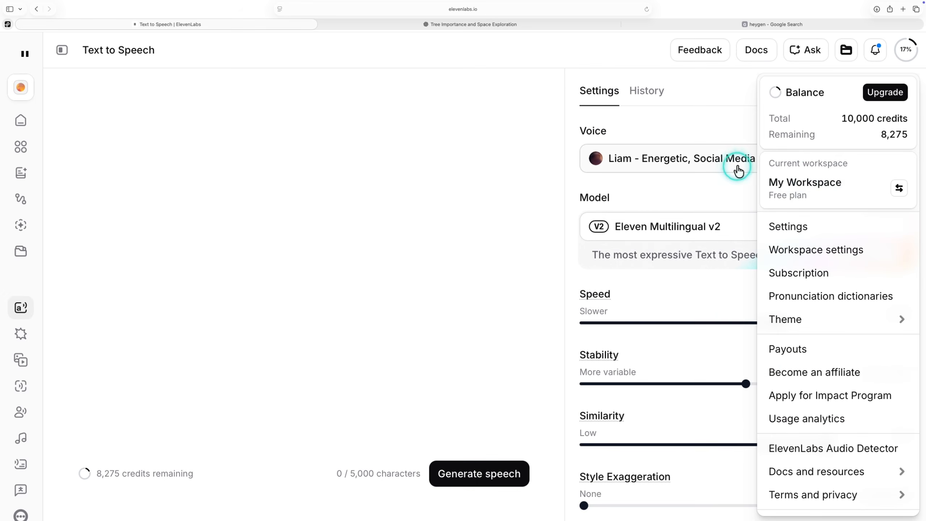
pyautogui.click(483, 136)
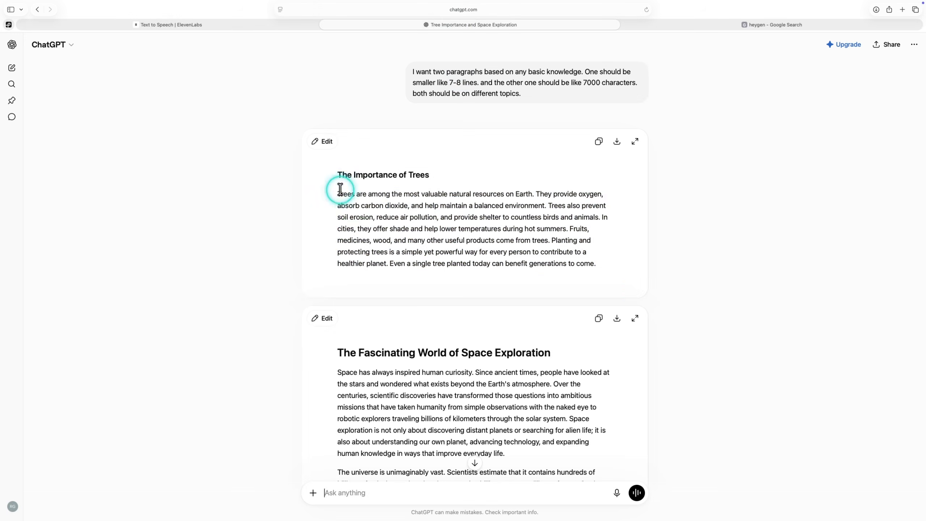
# Copy "The Importance of Trees" text block from ChatGPT and paste it into the ElevenLabs Text to Speech editor.
pyautogui.moveTo(338, 193); pyautogui.dragTo(612, 274)
pyautogui.click(577, 250)
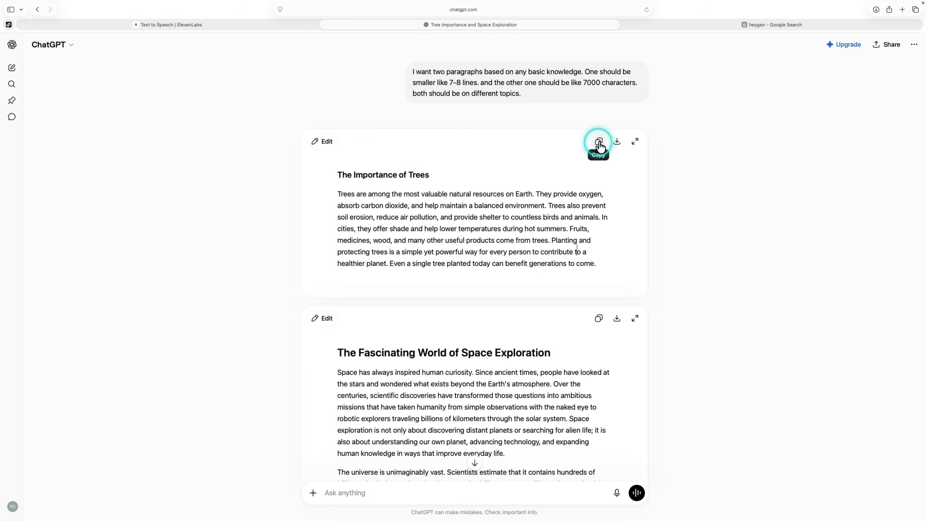
pyautogui.click(248, 26)
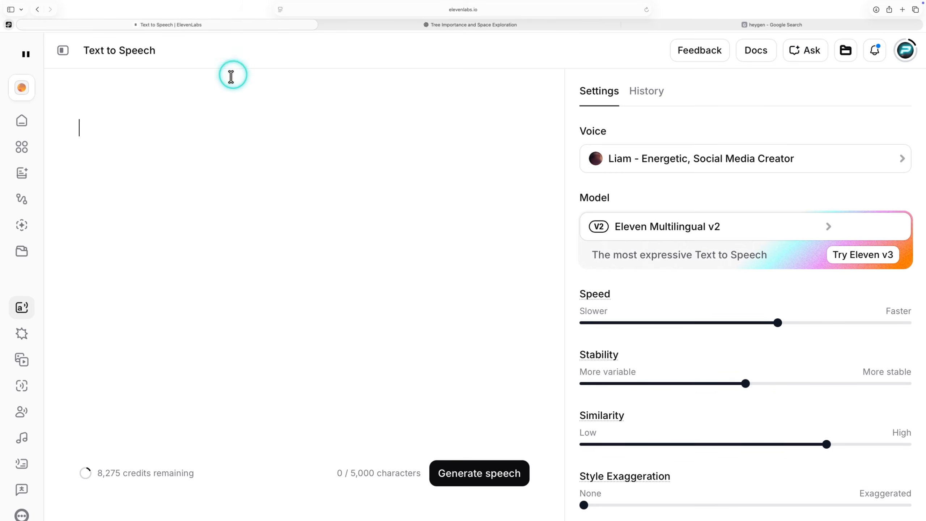
pyautogui.write('### The Importance of Trees  Trees are among the most valuable natural resources on Earth. They provide oxygen, absorb carbon dioxide, and help maintain a balanced environment. Trees also prevent soil erosion, reduce air pollution, and provide shelter to countless birds and animals. In cities, they offer shade and help lower temperatures during hot summers. Fruits, medicines, wood, and many other useful products come from trees. Planting and protecting trees is a simple yet powerful way for every person to contribute to a healthier planet. Even a single tree planted today can benefit generations to come.')
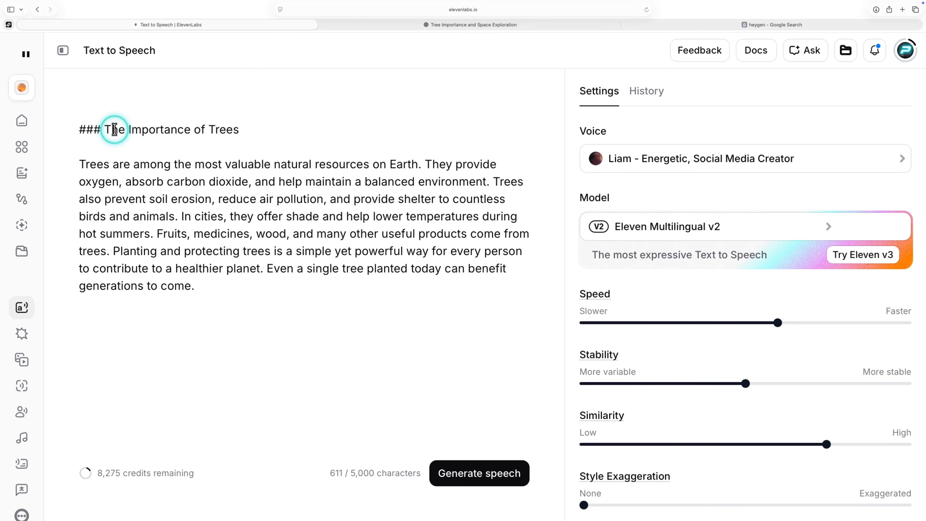
# Remove the heading "### The Importance of Trees" from the script and generate the speech.
pyautogui.moveTo(258, 136); pyautogui.dragTo(56, 118)
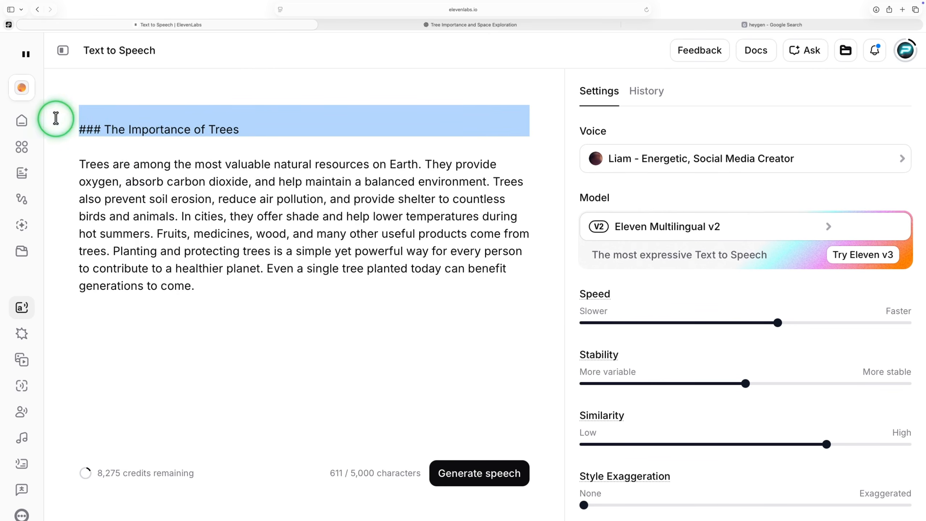
pyautogui.press('BackSpace')
pyautogui.click(477, 480)
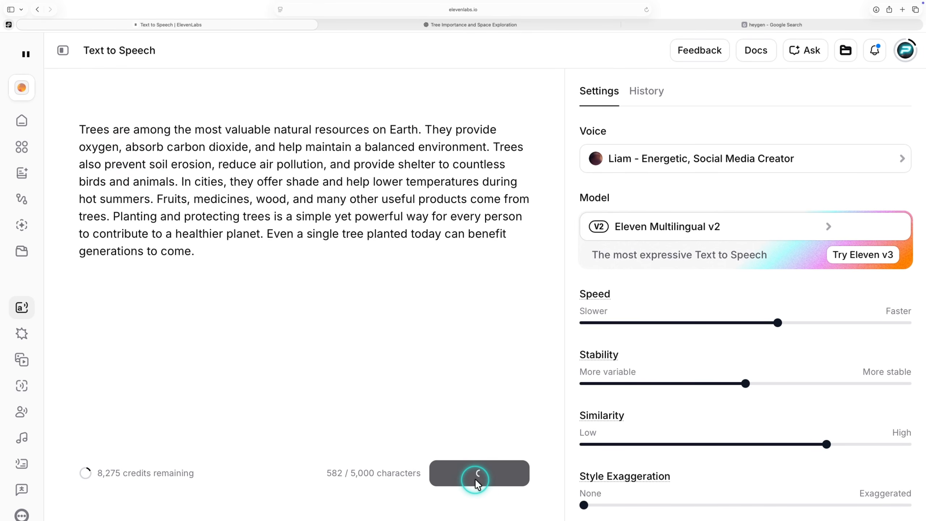
pyautogui.click(485, 486)
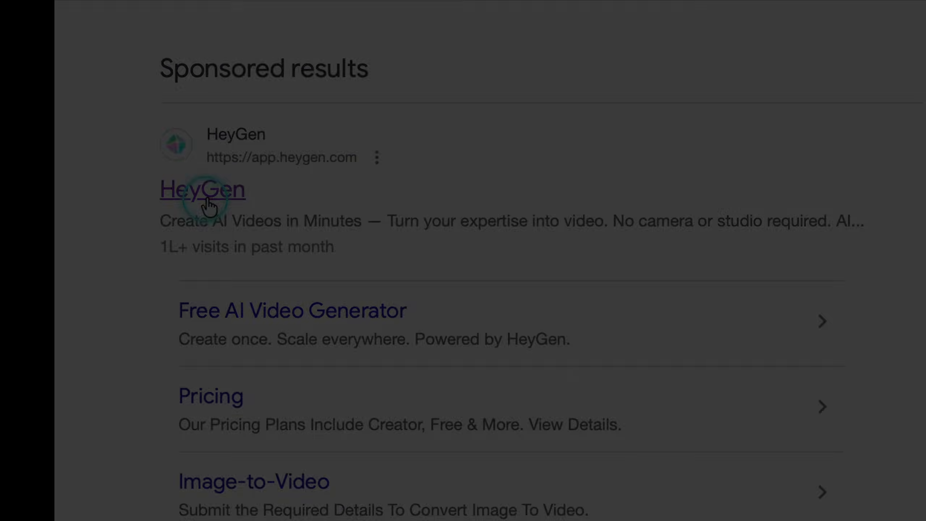
# Switch to HeyGen from the search results and start creating a new avatar.
pyautogui.click(208, 206)
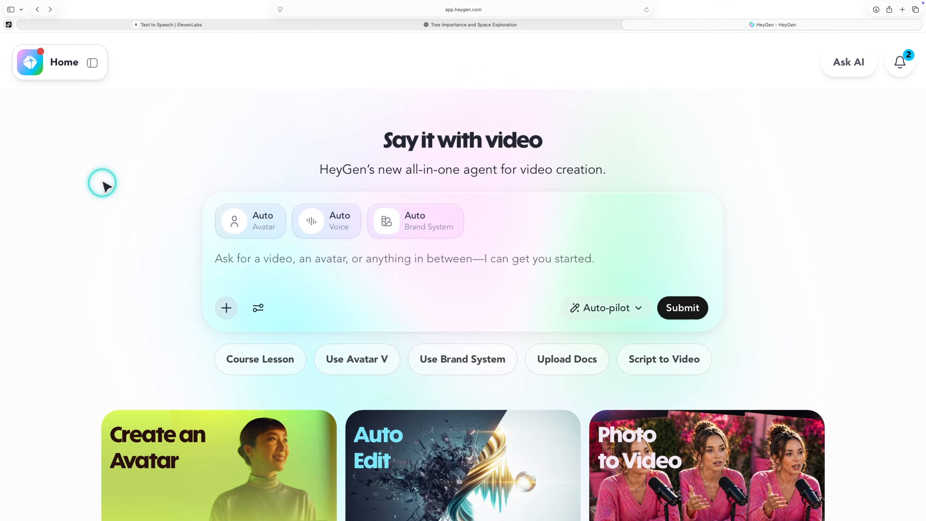
pyautogui.scroll(-5, 102, 183)
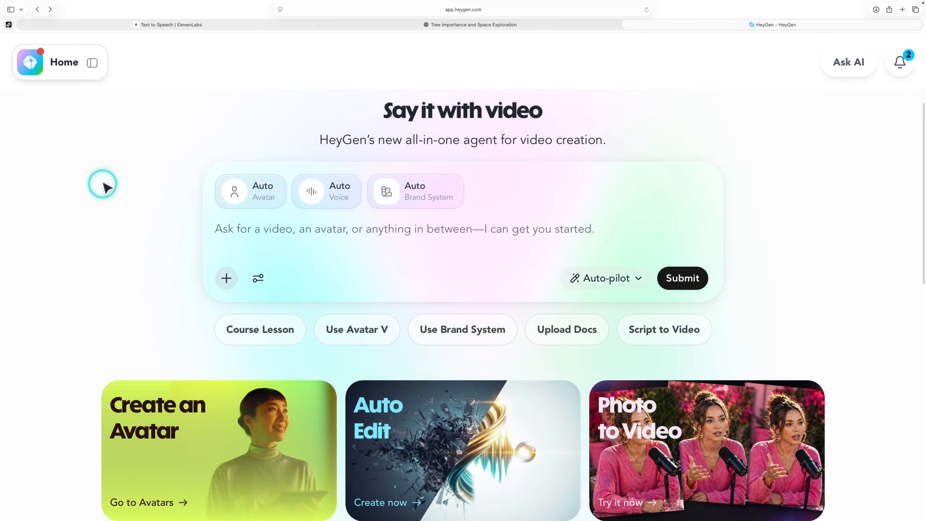
pyautogui.moveTo(175, 275)
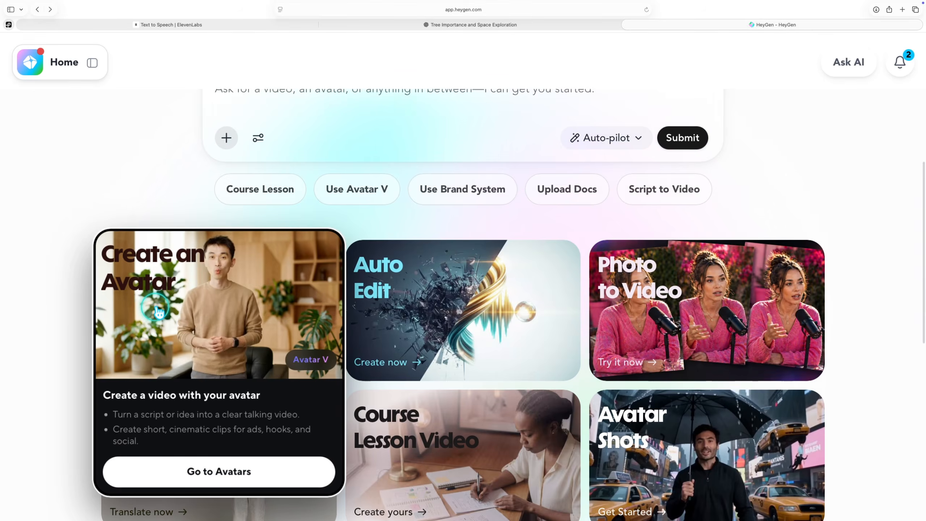
pyautogui.click(155, 306)
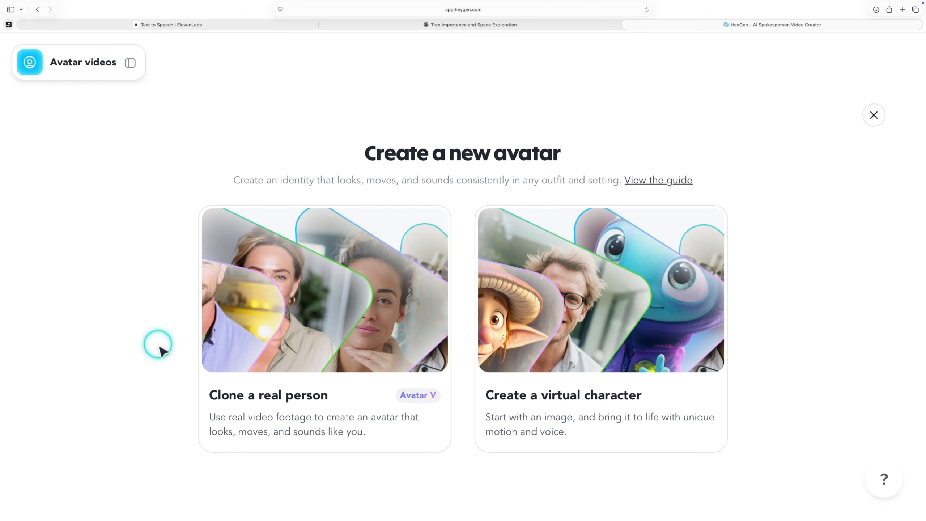
# Create a virtual character from the photo Picsart_26-01-23_15-48-26-116.jpg in Downloads, entering a first name as the avatar name.
pyautogui.moveTo(502, 353)
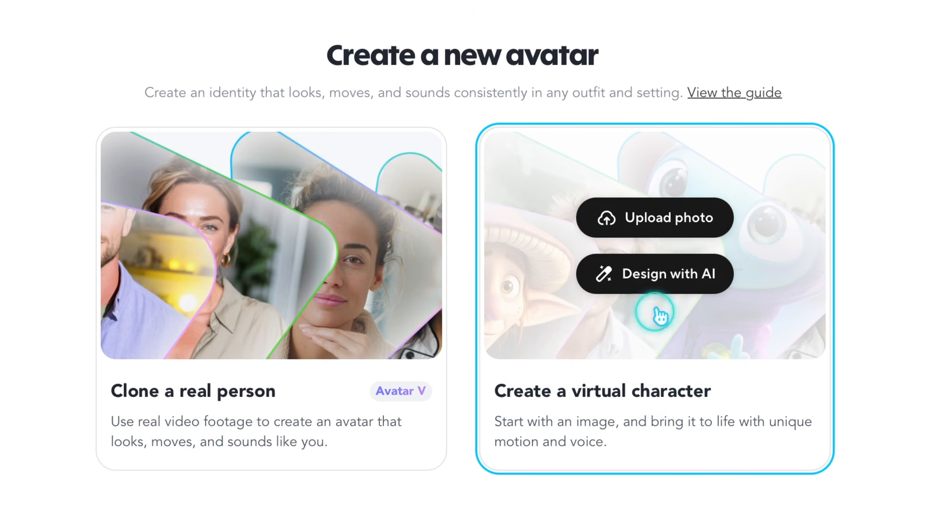
pyautogui.click(654, 228)
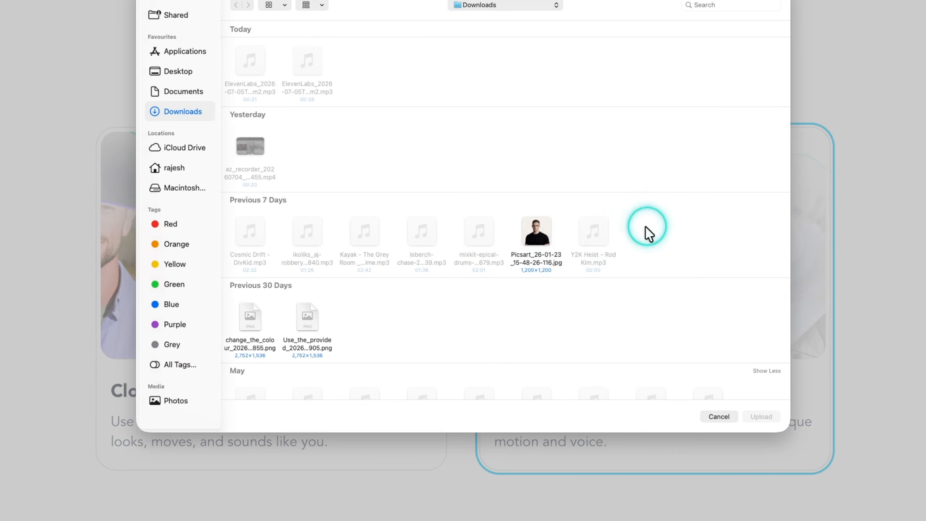
pyautogui.click(760, 416)
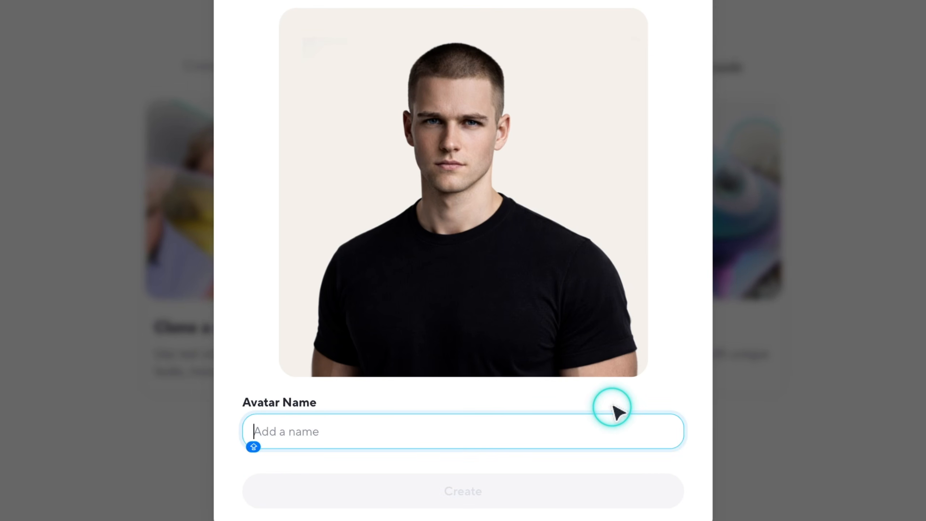
pyautogui.write('JOSEPH')
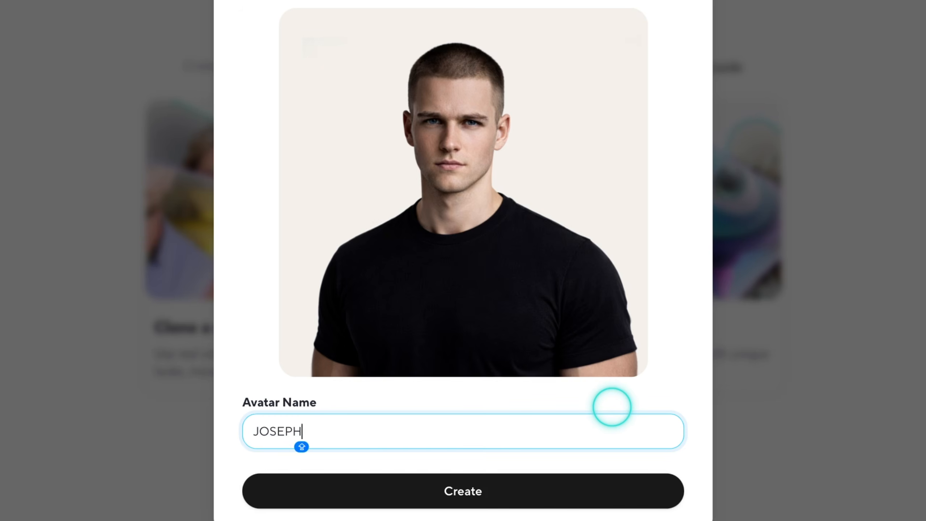
pyautogui.click(534, 493)
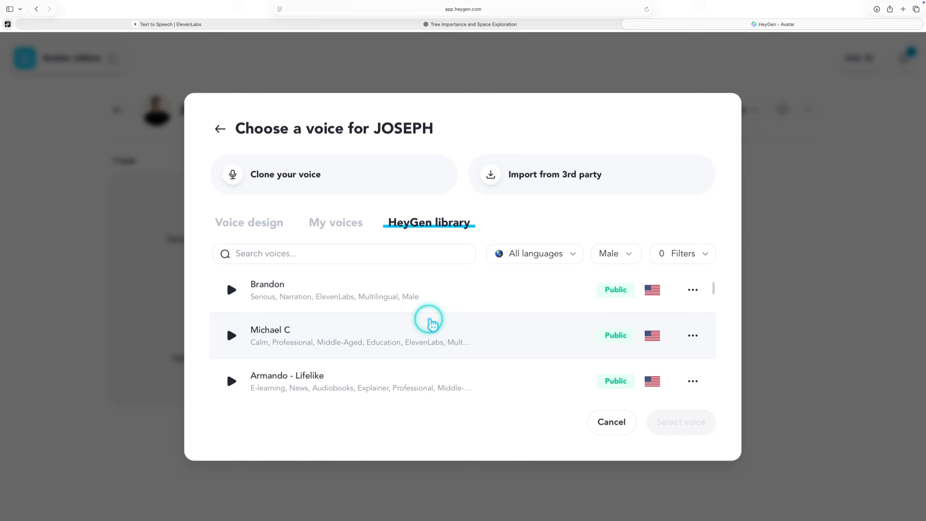
# Browse the voice library, then start a voice clone by uploading the 31-second ElevenLabs MP3 from Downloads.
pyautogui.scroll(-10, 428, 321)
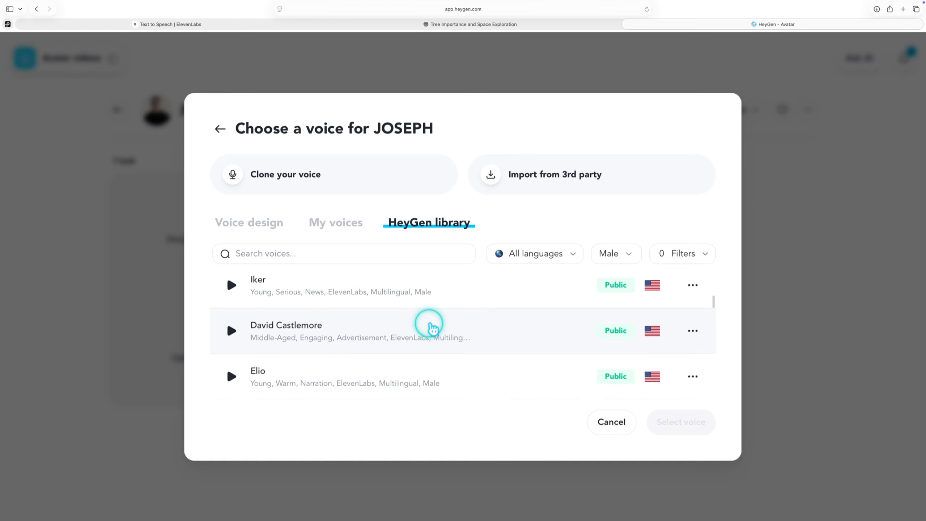
pyautogui.scroll(-5, 431, 327)
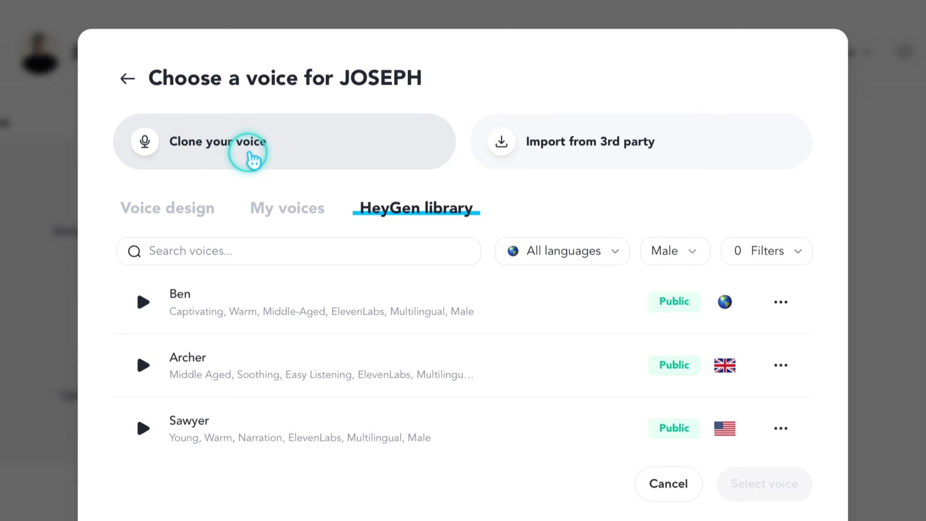
pyautogui.click(252, 158)
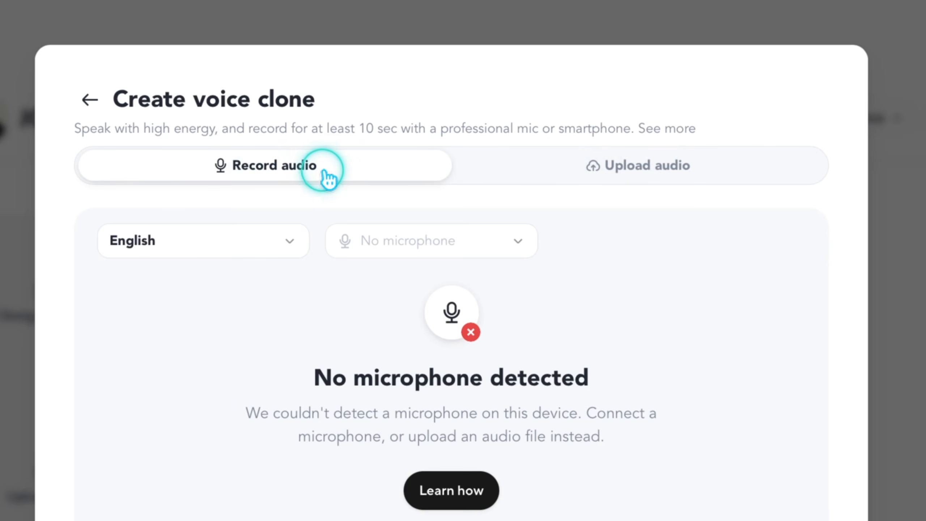
pyautogui.click(625, 178)
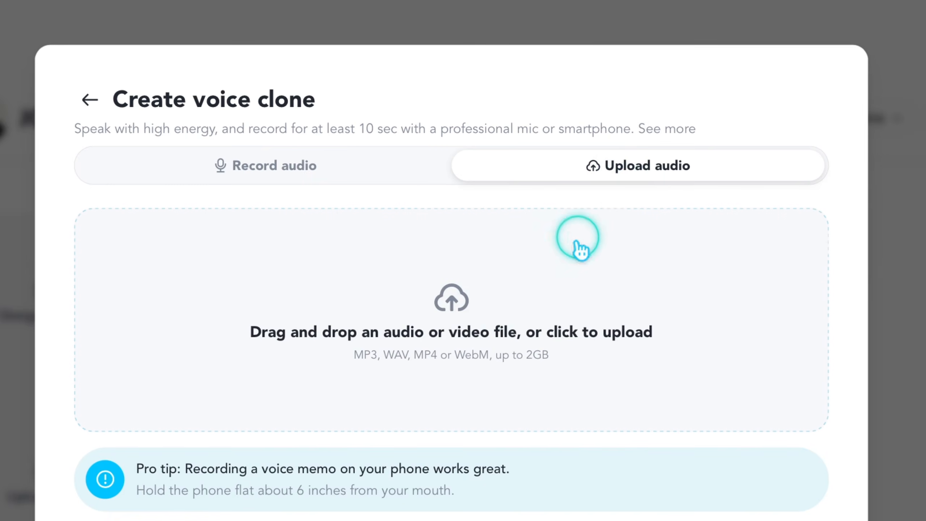
pyautogui.click(457, 314)
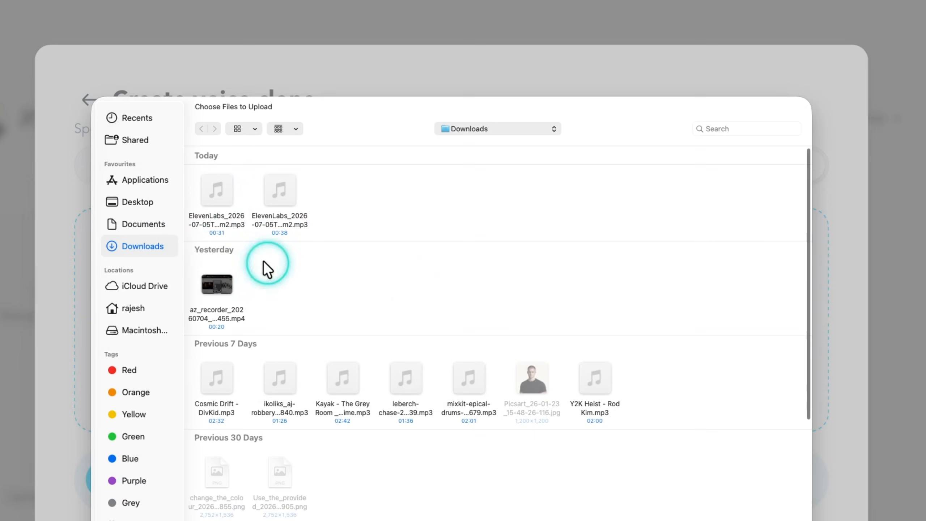
pyautogui.click(226, 206)
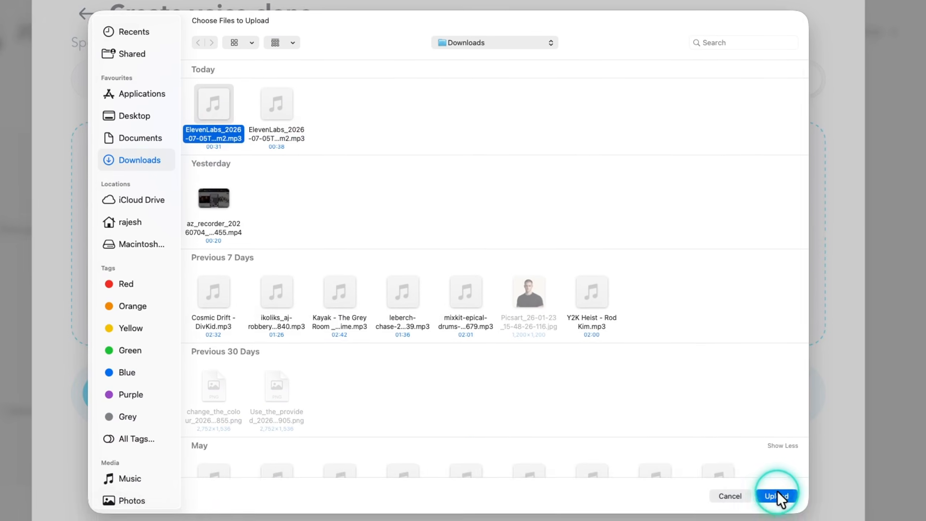
pyautogui.click(775, 496)
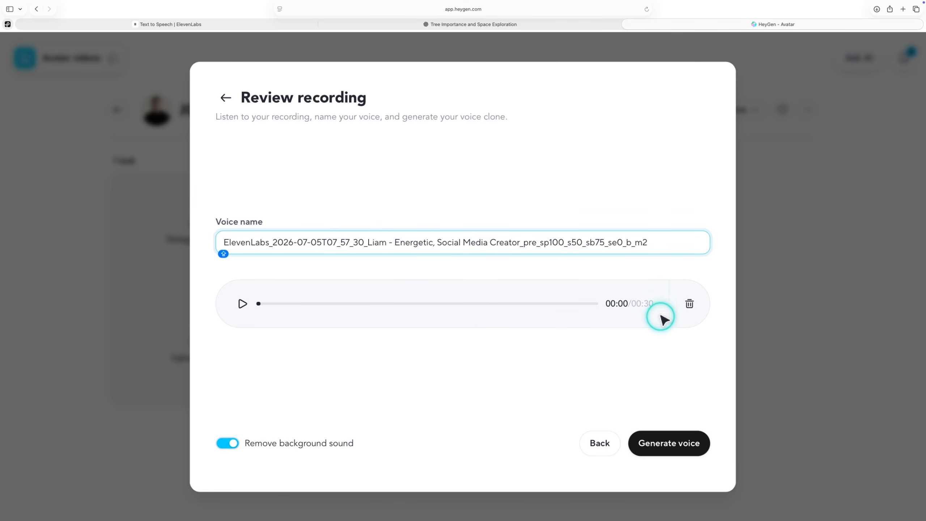
# Generate the voice clone from the uploaded recording and assign its Excited version to the avatar.
pyautogui.click(651, 442)
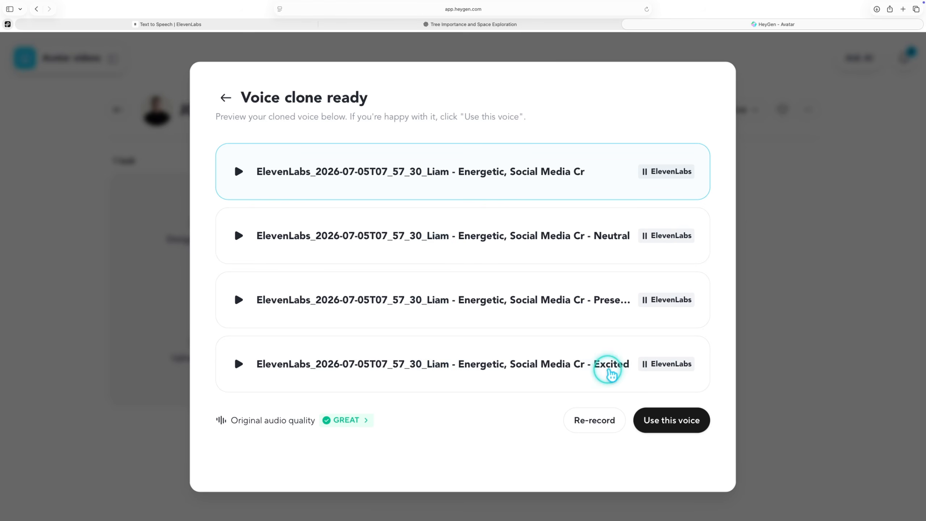
pyautogui.click(611, 373)
pyautogui.click(671, 423)
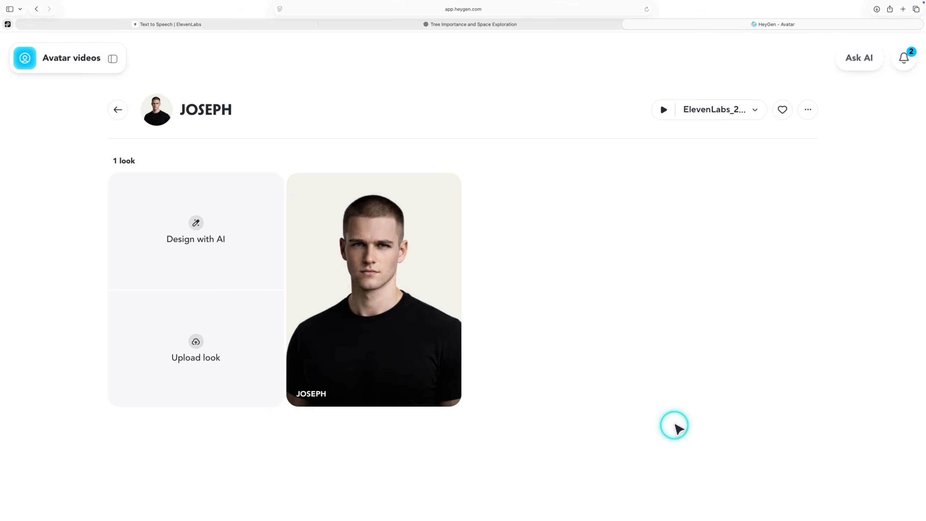
# Create a video with the new avatar's look using the Build scene-by-scene option.
pyautogui.moveTo(392, 221)
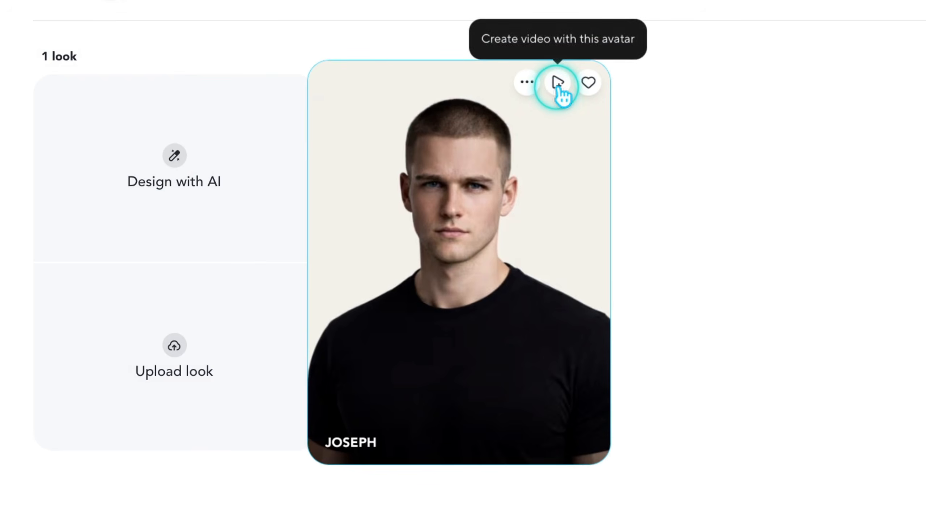
pyautogui.click(558, 85)
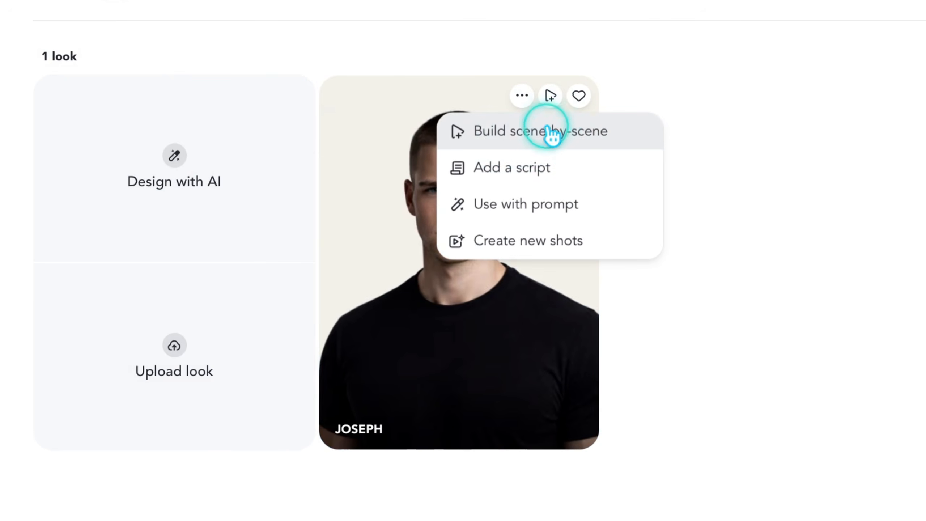
pyautogui.click(569, 133)
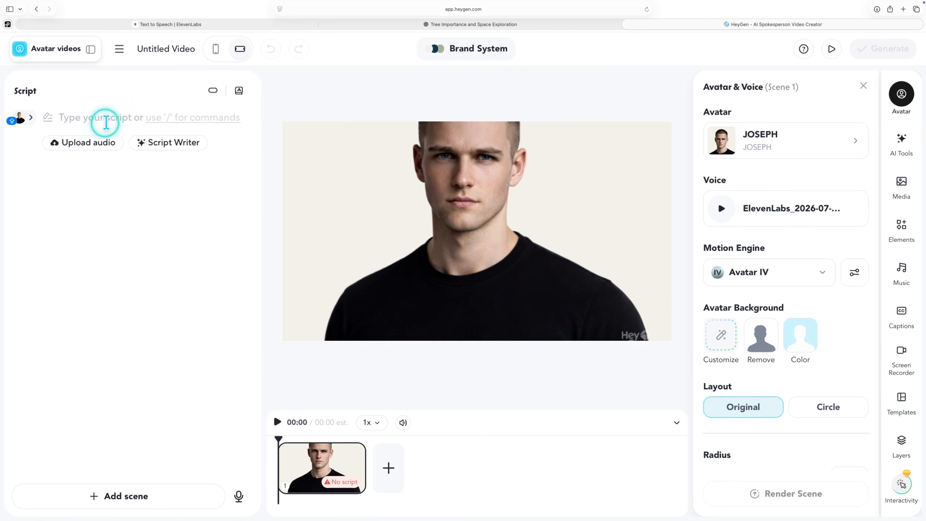
# Switch to ChatGPT and copy the article "The Fascinating World of Space Exploration".
pyautogui.click(441, 24)
pyautogui.scroll(-7, 424, 277)
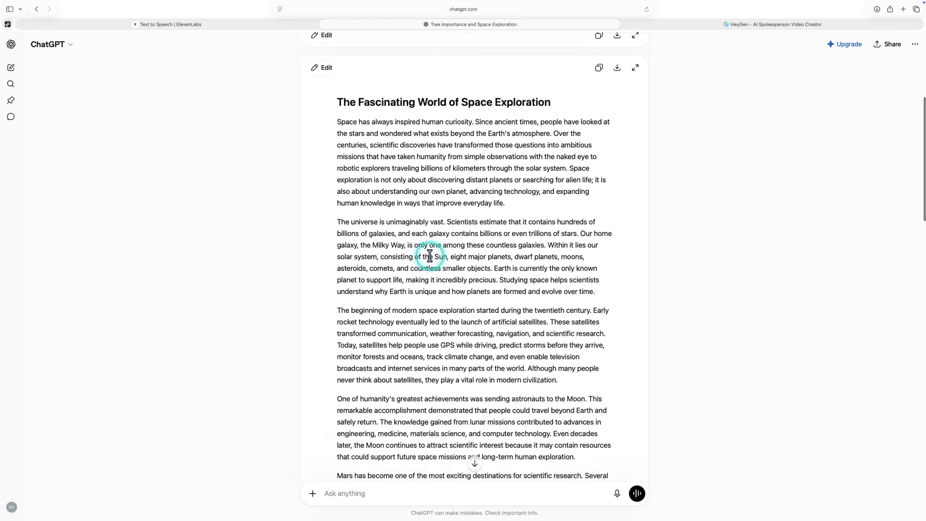
pyautogui.scroll(-10, 429, 256)
pyautogui.scroll(10, 430, 256)
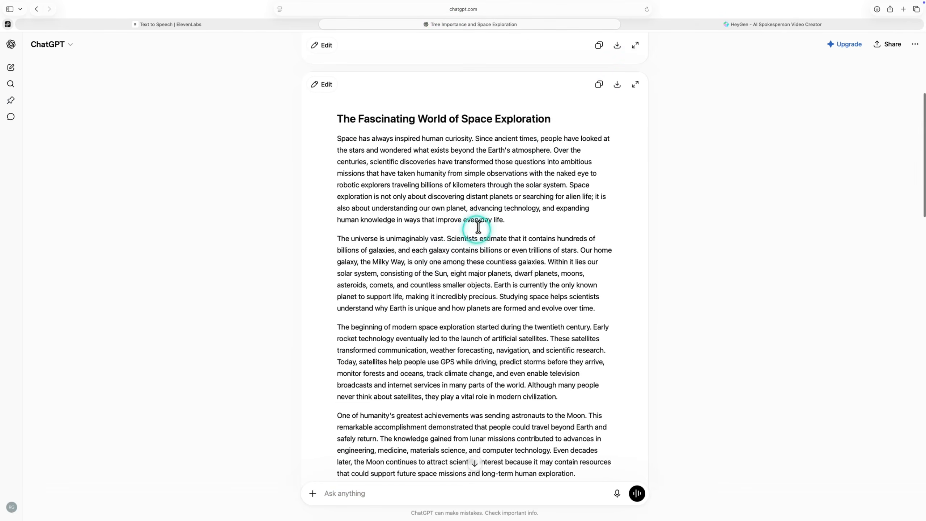
pyautogui.click(598, 84)
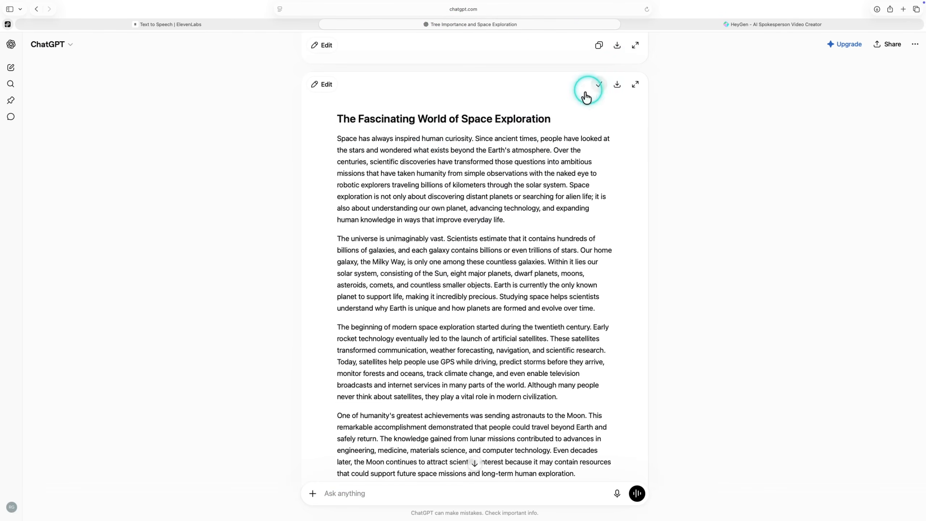
# Switch to HeyGen, paste the article as the scene's script and delete its title "# The Fascinating World of Space Exploration".
pyautogui.click(695, 26)
pyautogui.click(106, 118)
pyautogui.press('super+v')
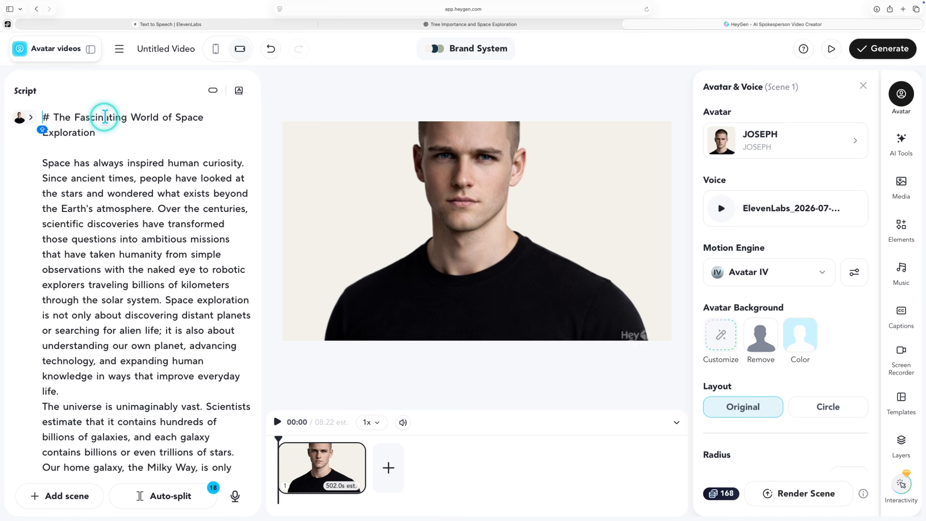
pyautogui.moveTo(106, 134); pyautogui.dragTo(21, 114)
pyautogui.press('BackSpace')
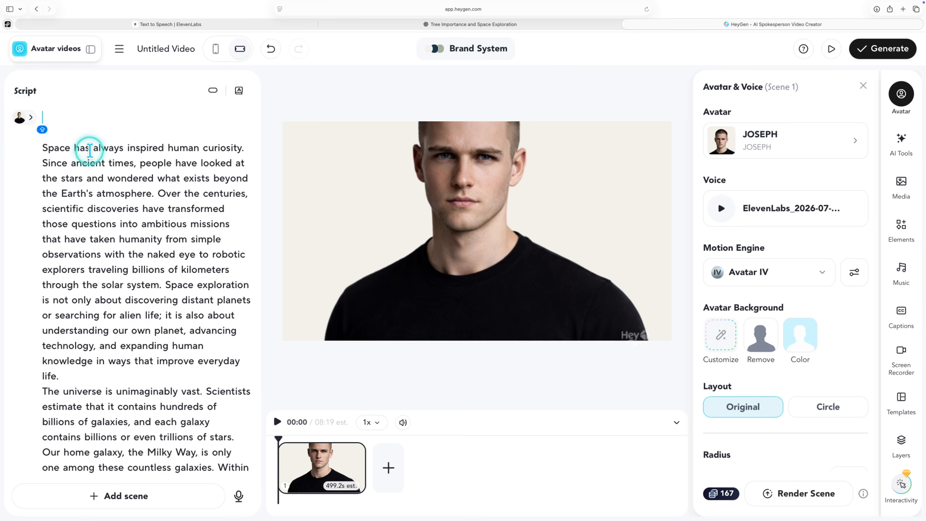
# Preview the scene's speech through the first paragraph of the script, then pause playback.
pyautogui.scroll(-2, 72, 175)
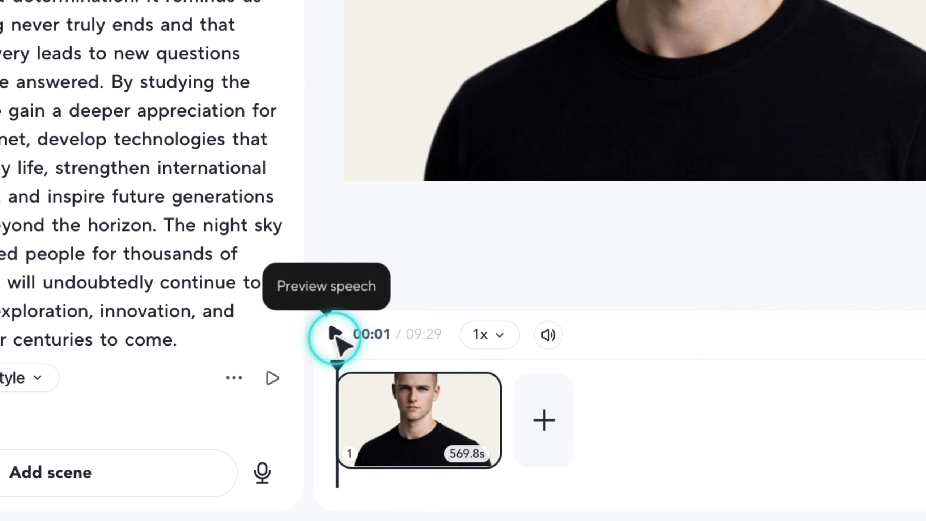
pyautogui.click(334, 337)
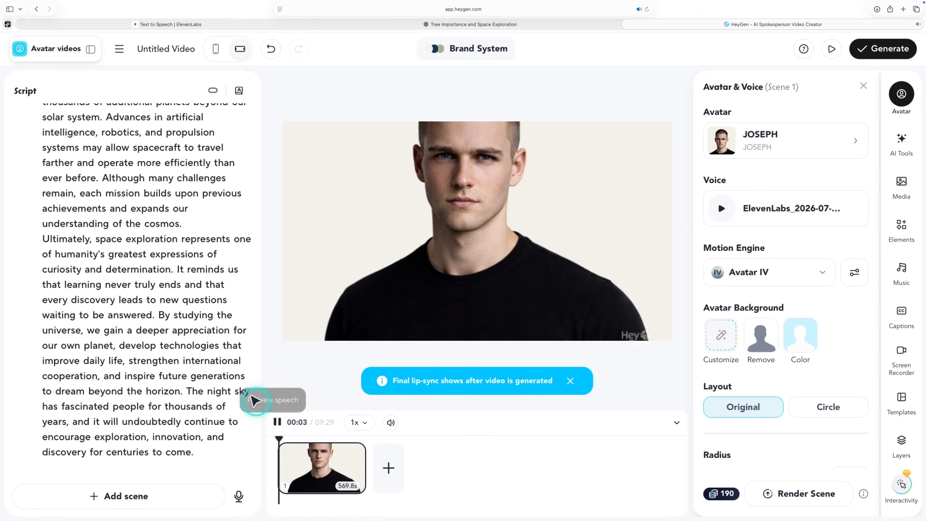
pyautogui.scroll(10, 160, 332)
pyautogui.scroll(10, 170, 331)
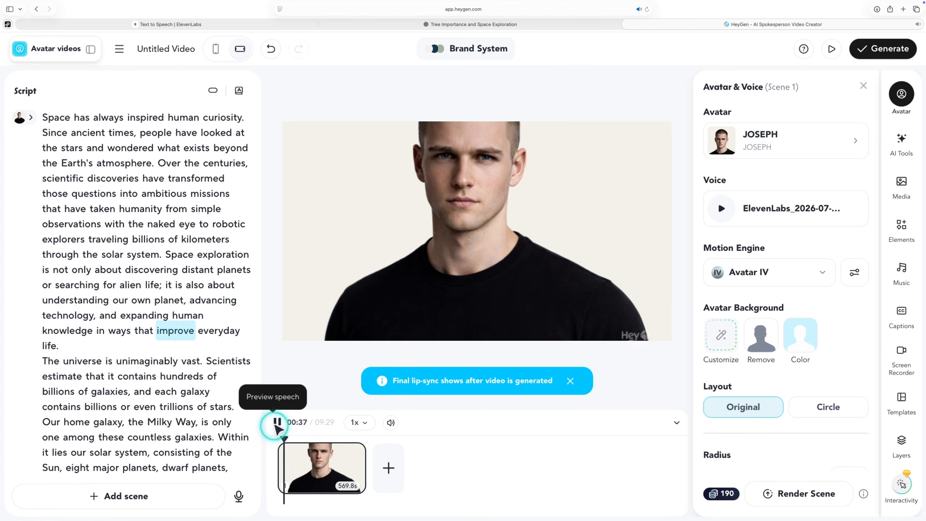
pyautogui.click(277, 422)
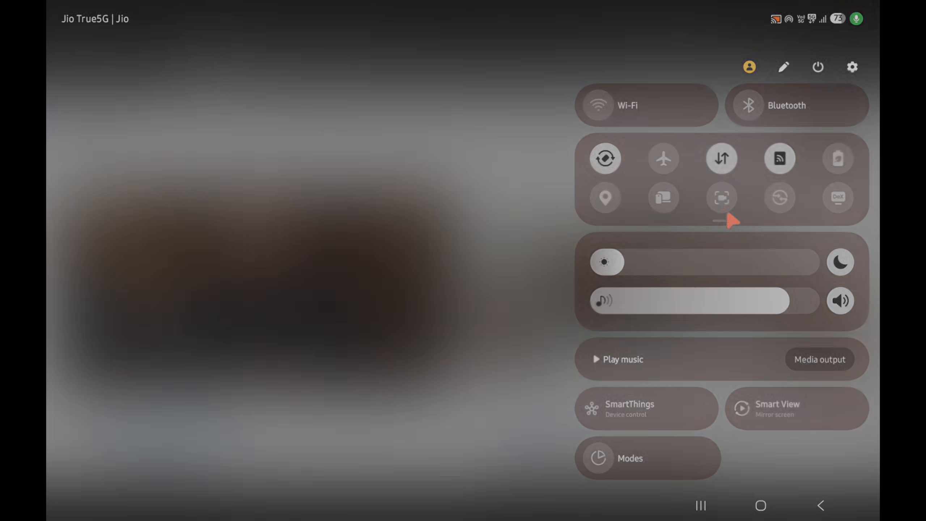
# Start a screen recording on the tablet with Screen recorder, with Media as the recorded sound.
pyautogui.click(722, 203)
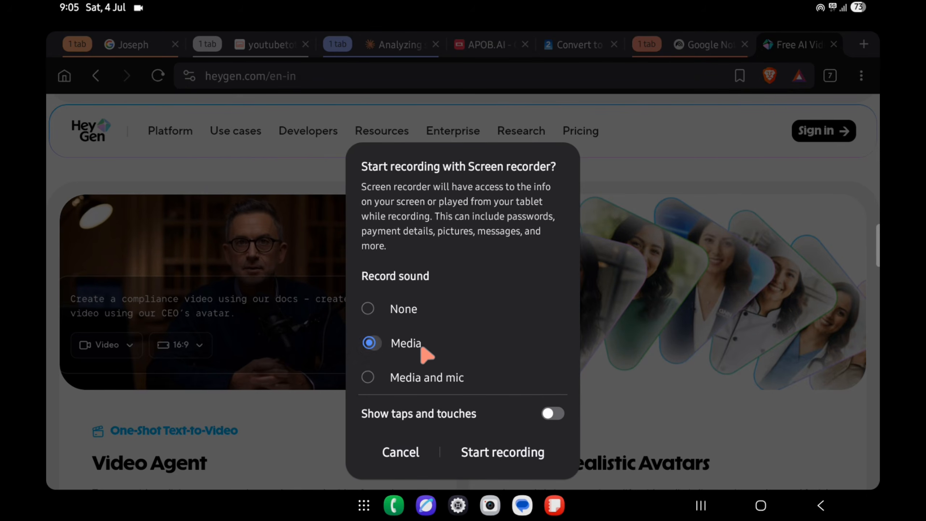
pyautogui.click(503, 462)
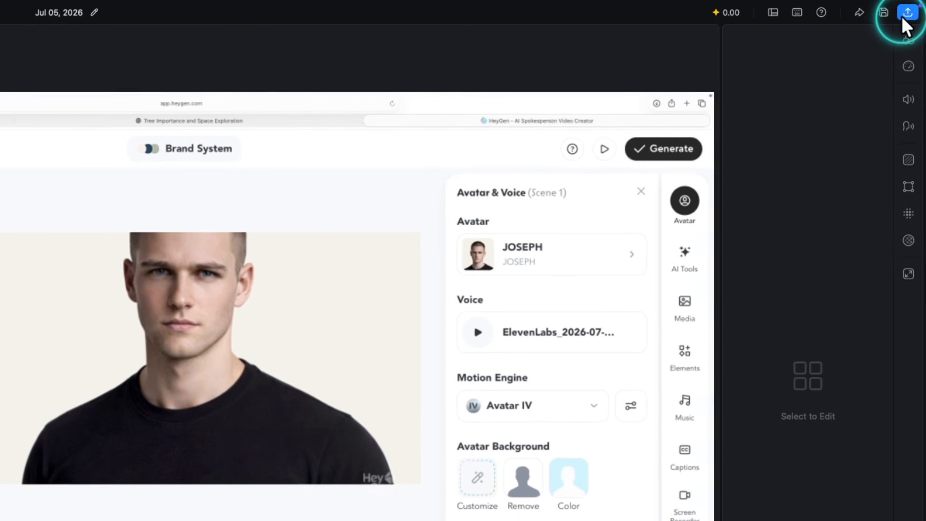
# Switch to the VN video editor and export the recorded clip with Export Audio Only enabled to the Movies/VN folder.
pyautogui.click(916, 7)
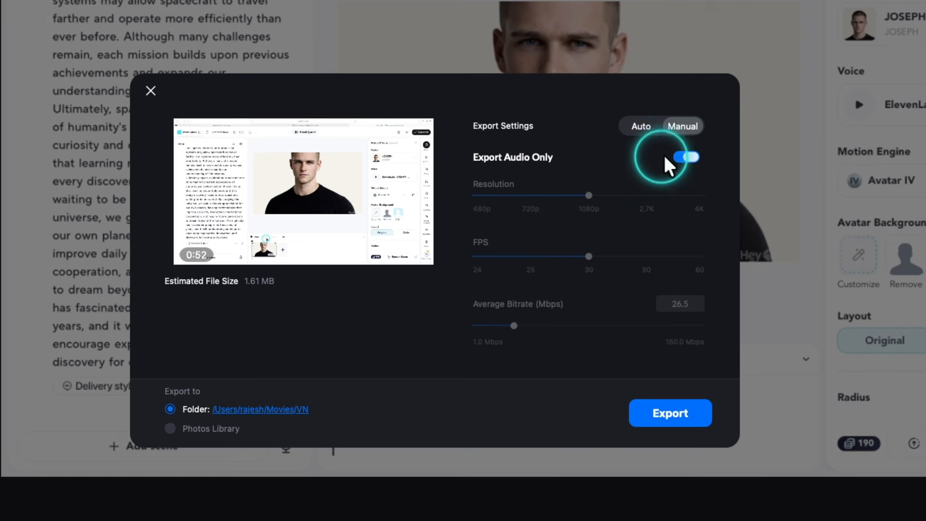
pyautogui.click(288, 395)
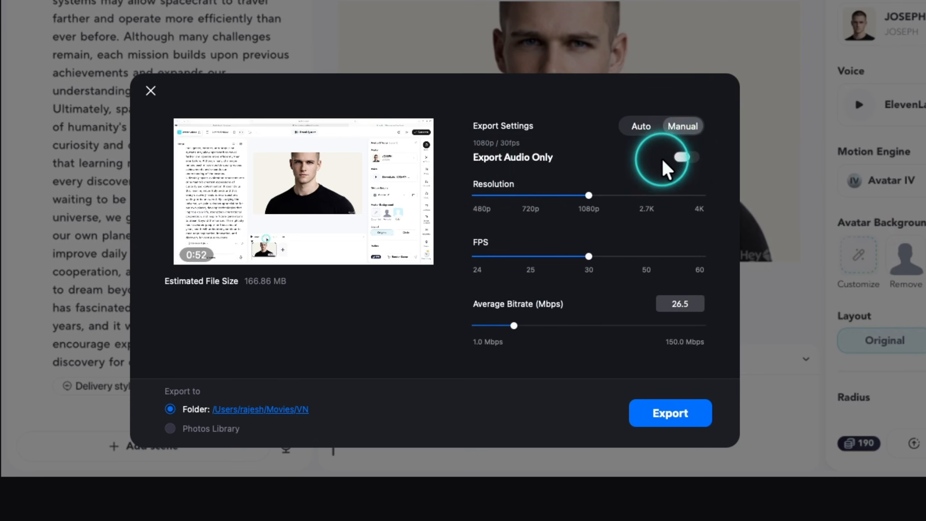
pyautogui.click(682, 157)
pyautogui.click(667, 413)
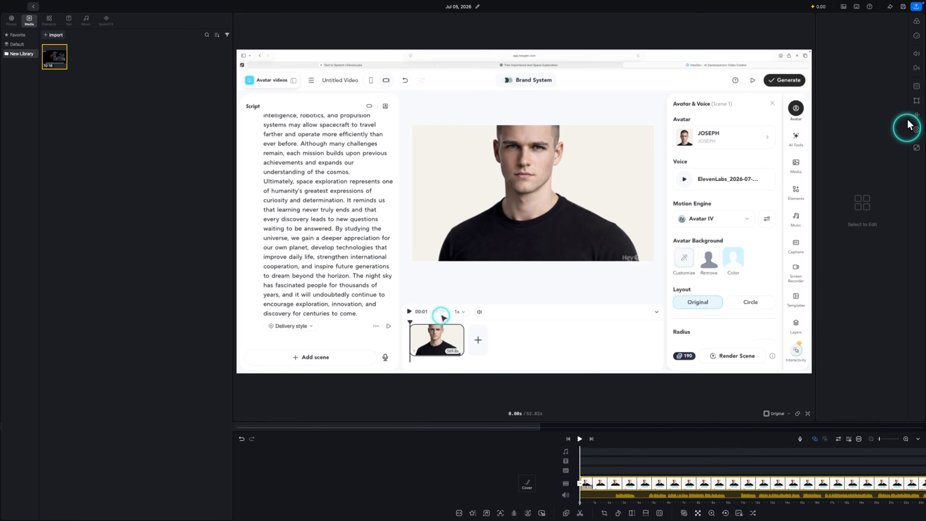
# Open the export settings for the recorded clip again and disable Export Audio Only.
pyautogui.click(915, 6)
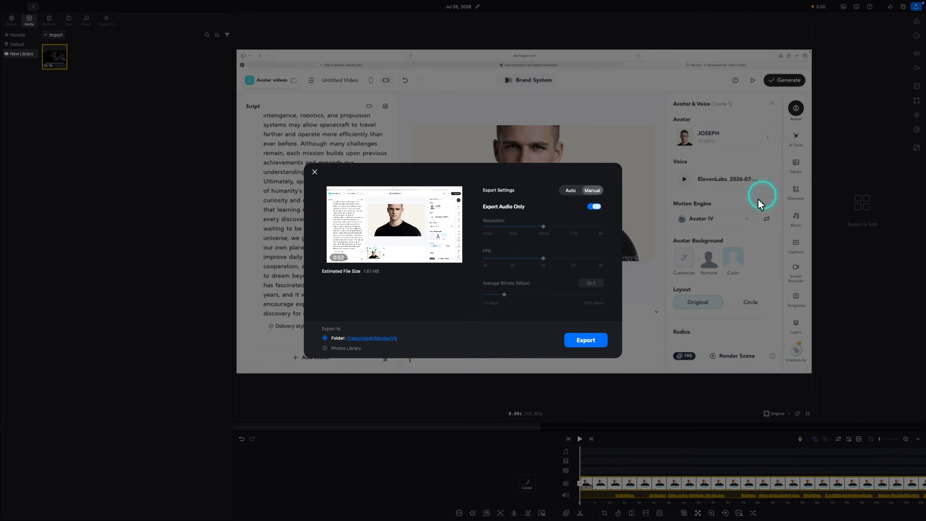
pyautogui.click(594, 207)
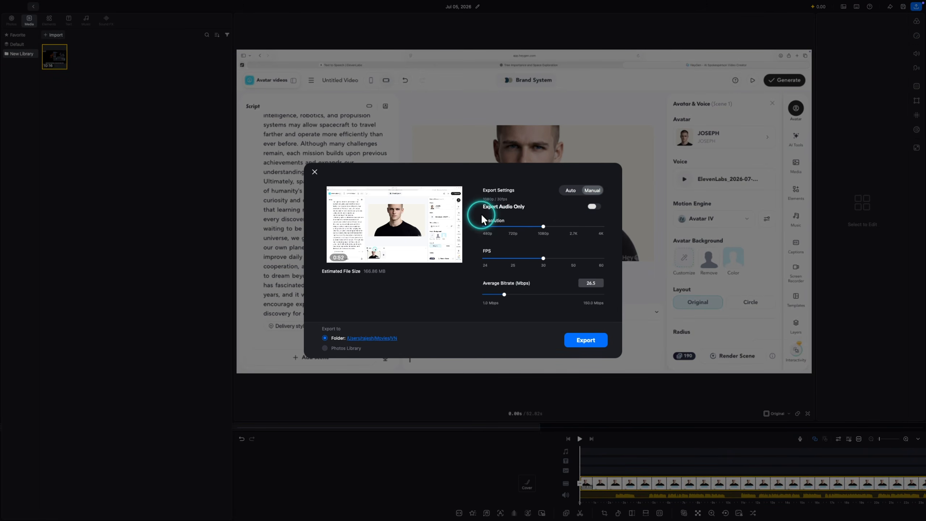